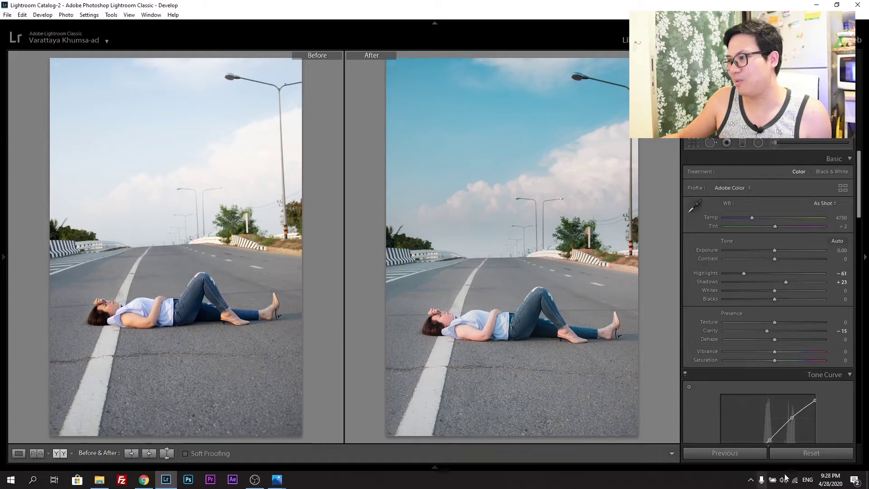
- Reset the road portrait to remove all Basic and tone curve edits
click(802, 455)
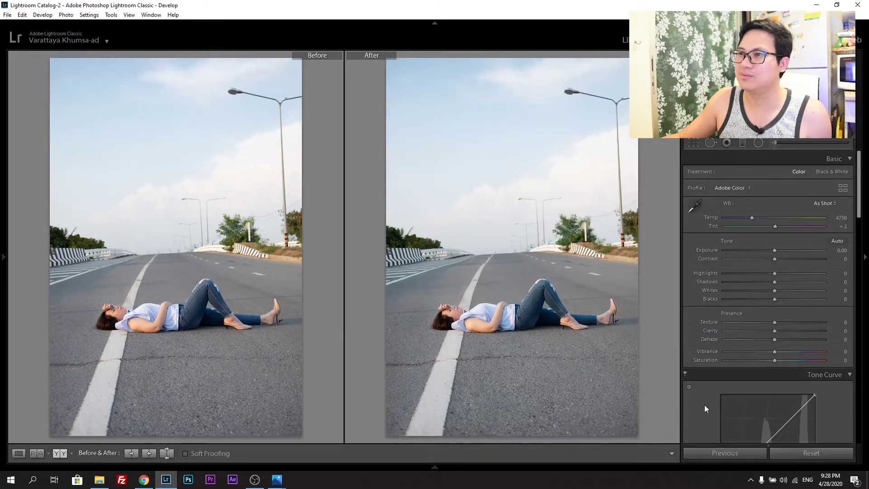
- In Loupe view, trial Exposure, Highlights and Shadows changes, then reset each to 0
click(19, 454)
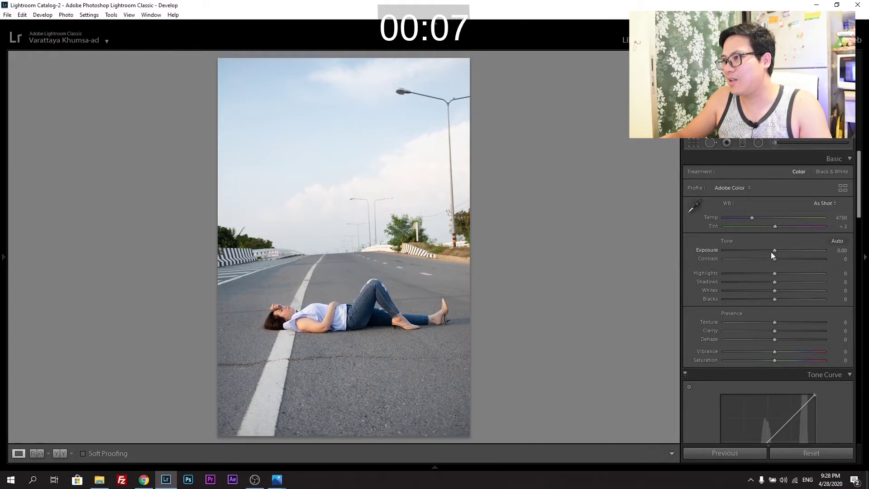
drag(775, 251, 763, 251)
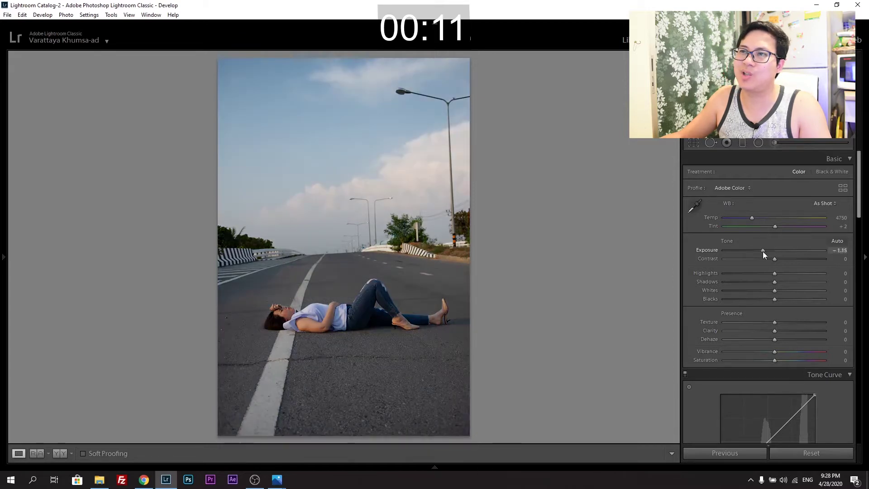
double_click(762, 252)
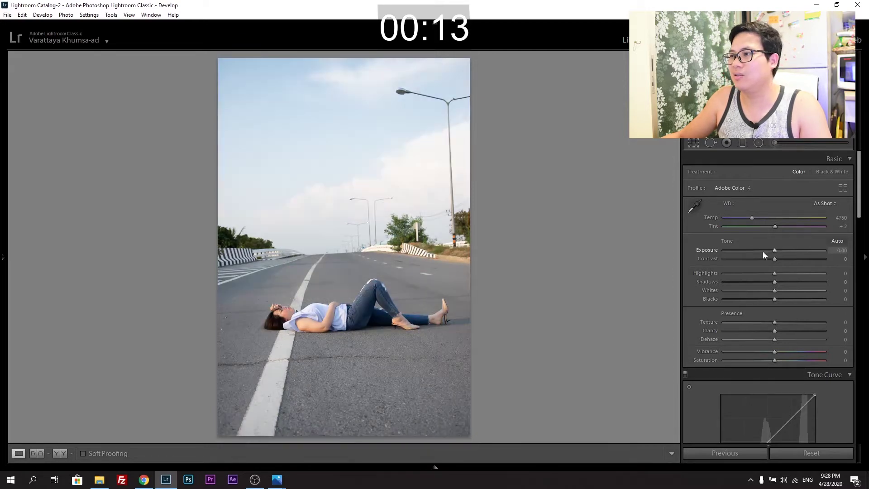
drag(754, 274, 737, 273)
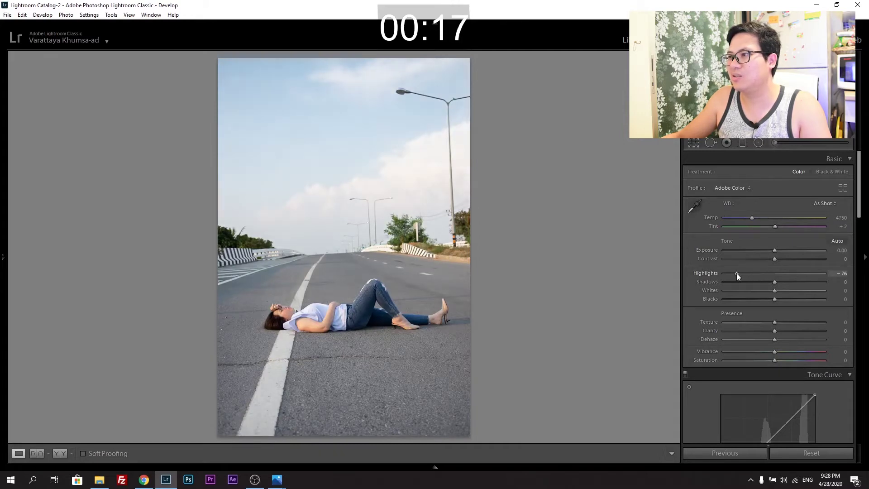
click(749, 284)
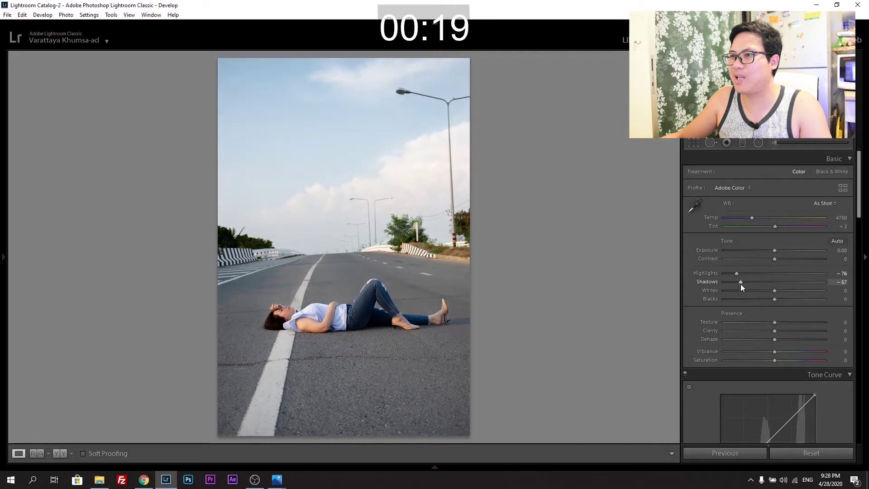
double_click(741, 283)
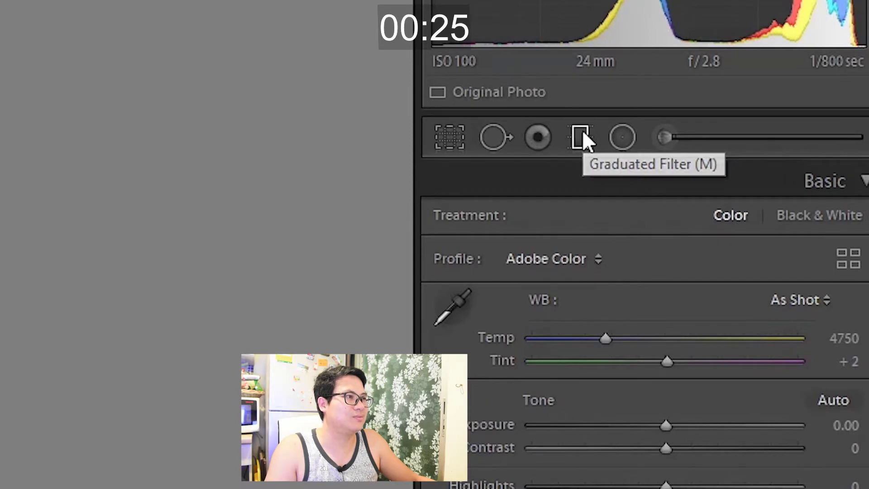
- Drag a graduated filter from sky to horizon with Exposure −0.89 and Saturation 38
click(582, 133)
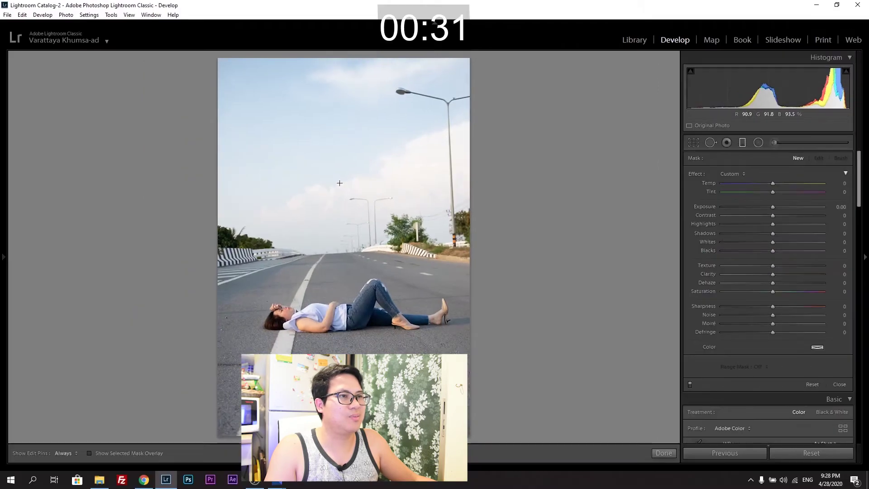
drag(340, 184, 339, 268)
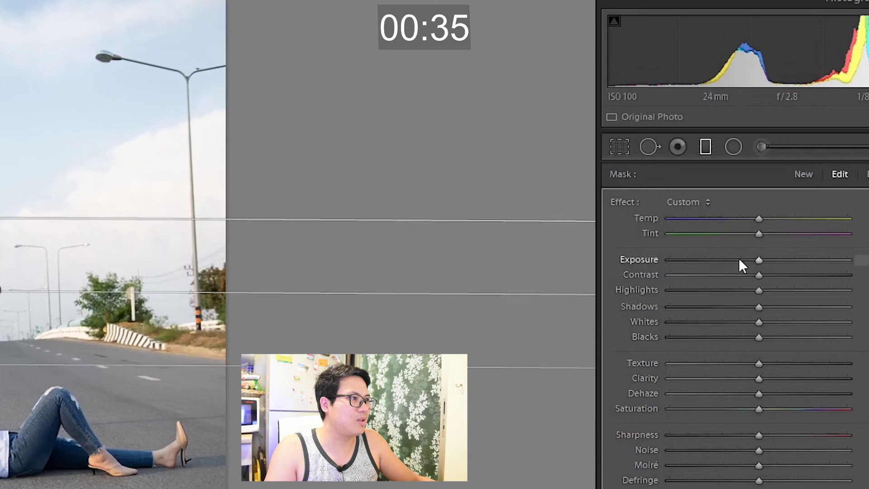
click(739, 260)
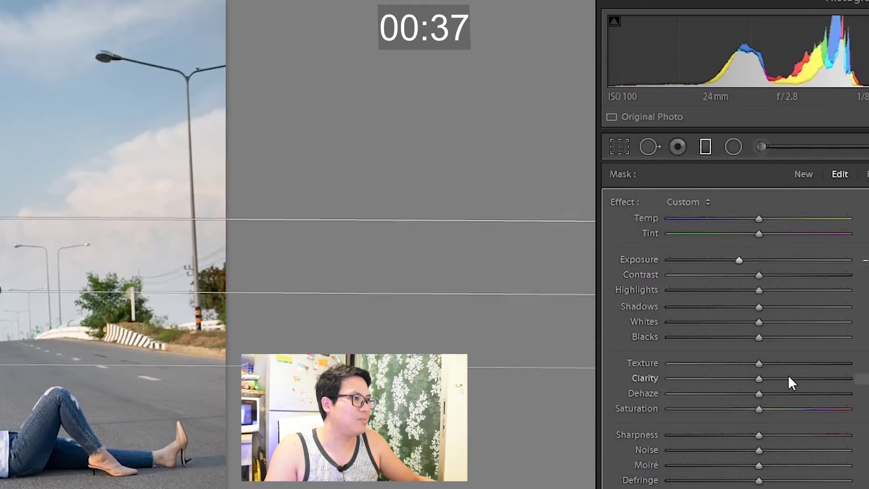
click(791, 409)
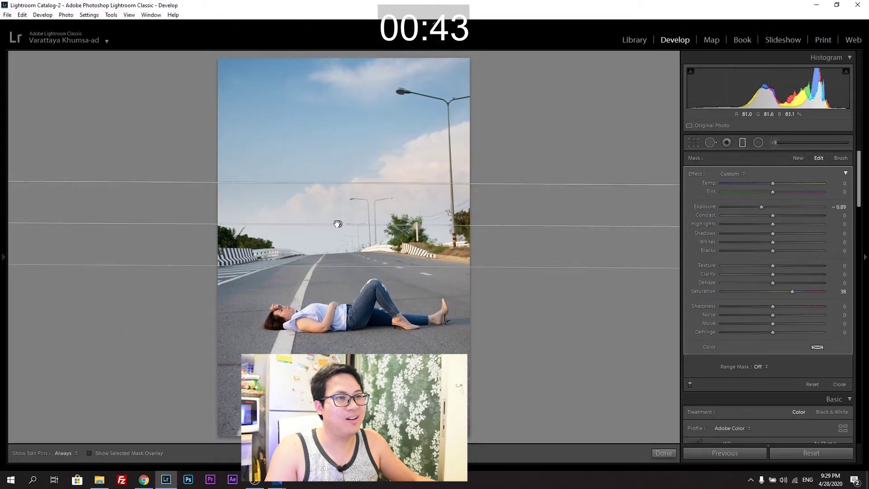
- Reposition the sky gradient's pin and rotate its line to follow the horizon
mouse_move(338, 224)
mouse_down()
mouse_move(341, 181)
mouse_move(342, 212)
mouse_up()
drag(483, 204, 484, 170)
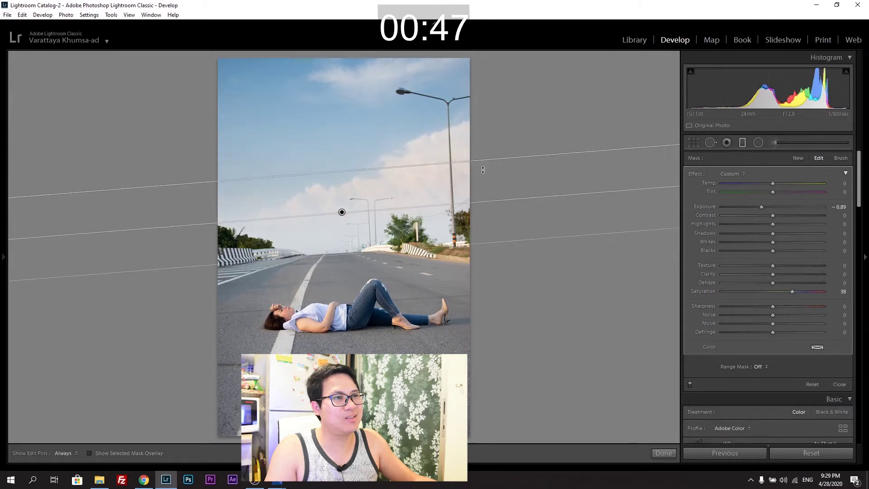
mouse_move(342, 212)
mouse_down()
mouse_move(328, 158)
mouse_move(341, 225)
mouse_up()
drag(429, 214, 431, 216)
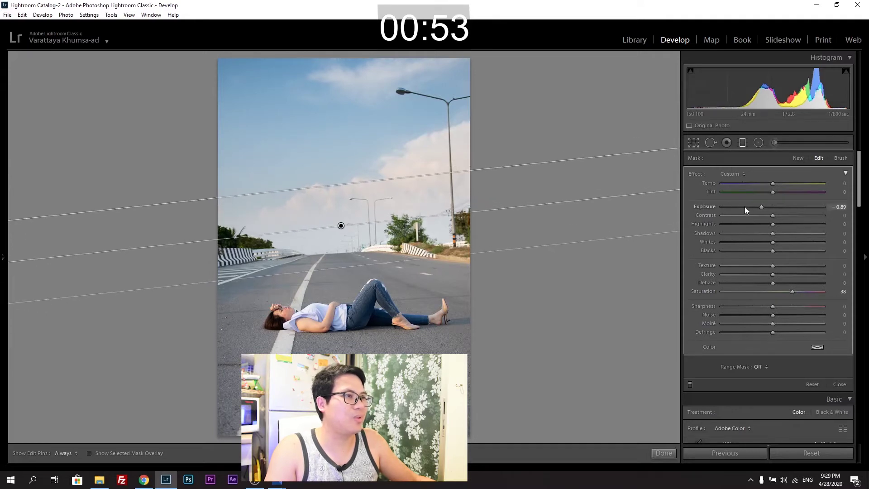
- Set the gradient to Shadows −65, Blacks −62, Contrast 45 and Exposure −0.68
click(746, 207)
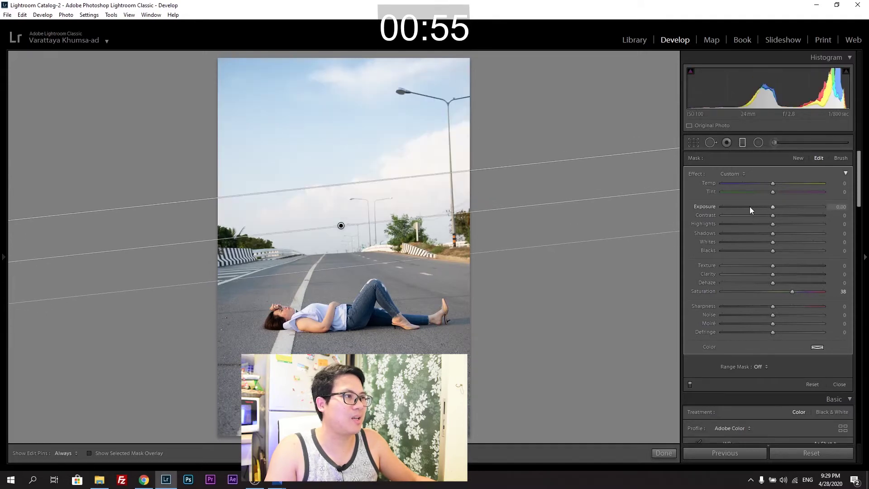
click(757, 234)
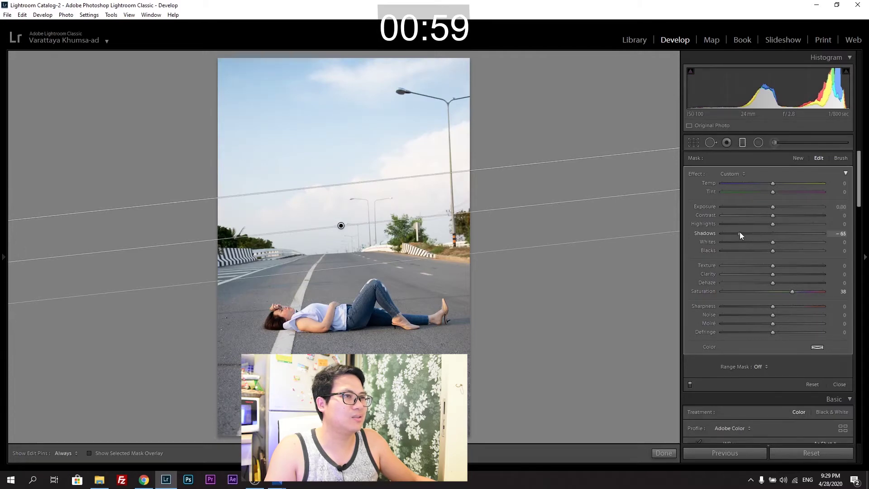
click(753, 250)
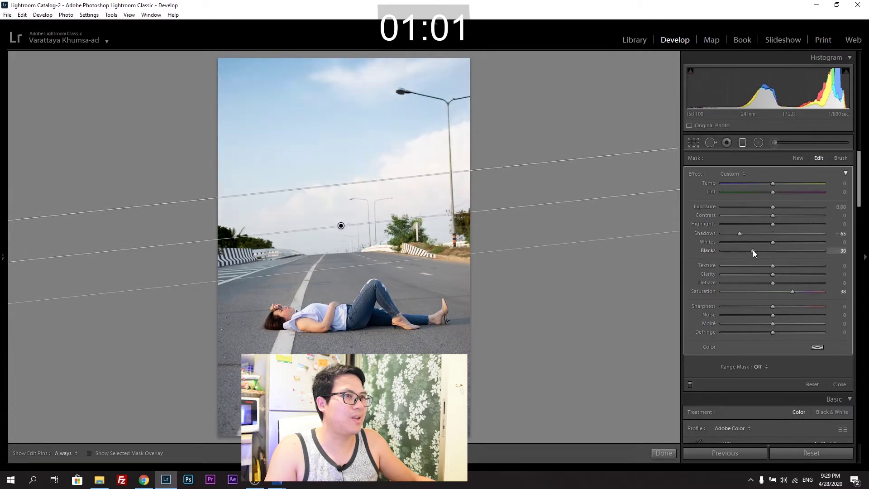
drag(753, 249, 742, 250)
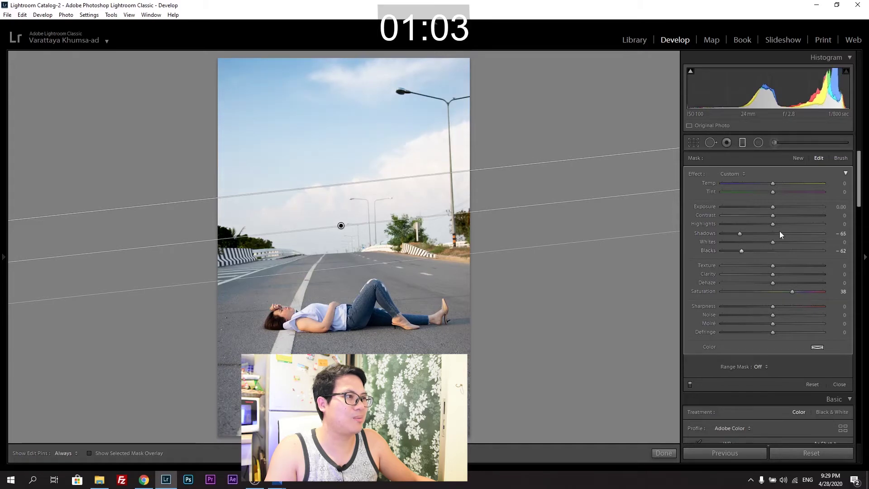
click(795, 216)
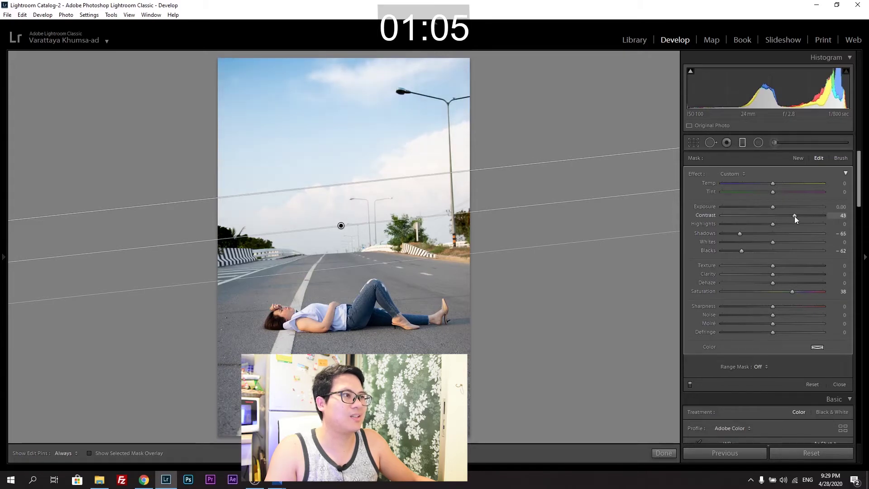
drag(773, 207, 764, 207)
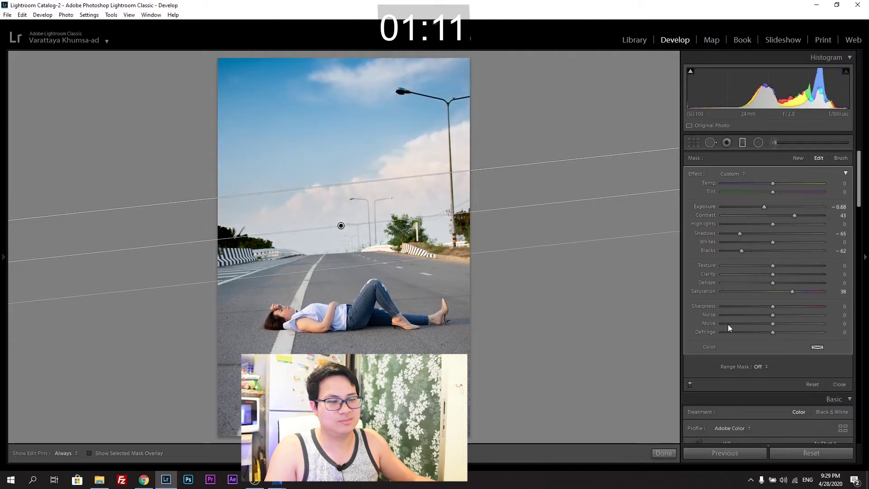
- Apply the sky filter, view Before/After side by side, then return to Loupe view
click(667, 452)
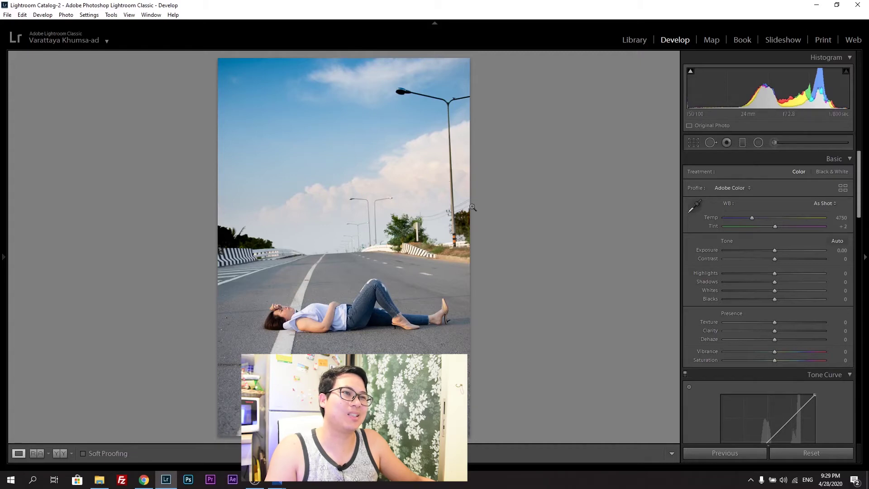
click(64, 455)
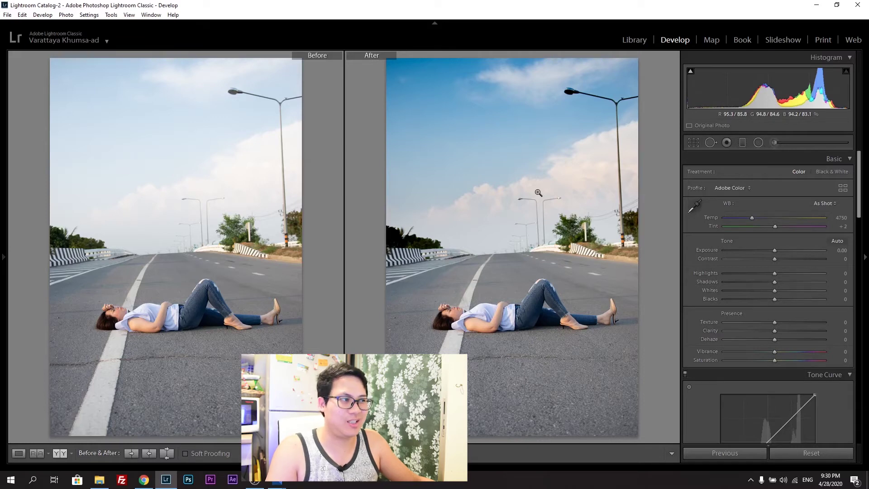
click(18, 454)
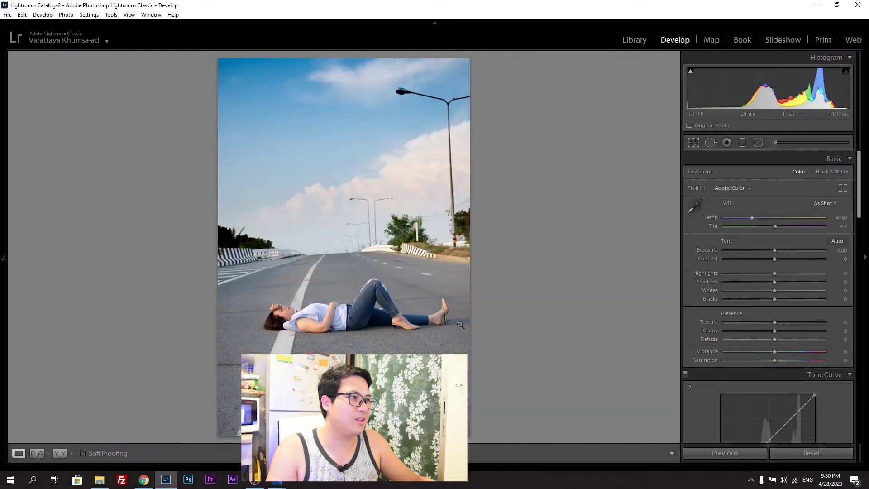
- Select the sky gradient's pin and, with the mask overlay shown, nudge it higher and tilt it
click(743, 142)
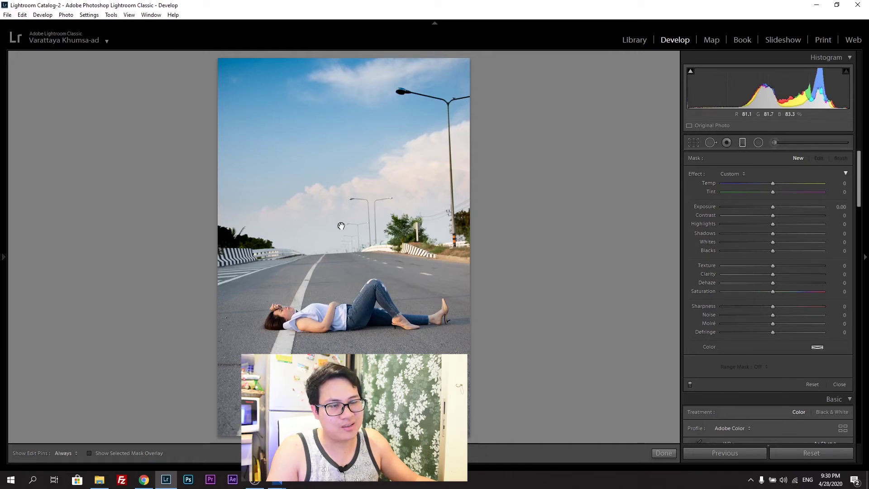
click(341, 226)
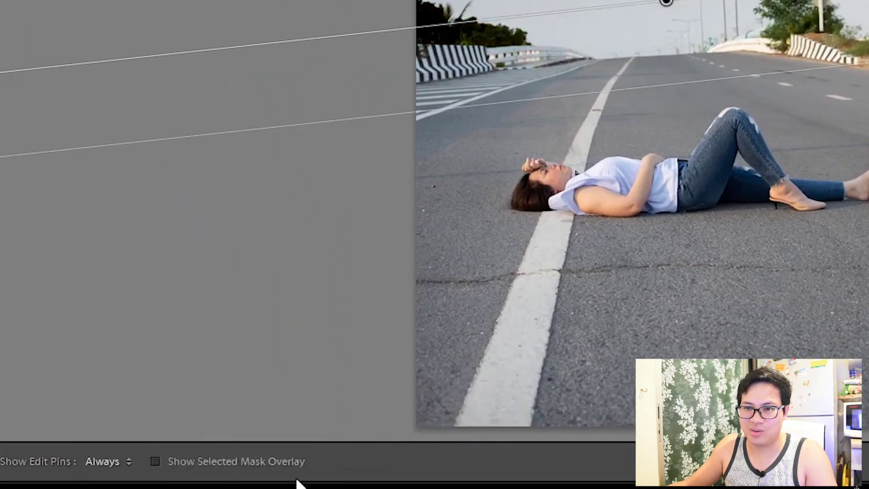
click(156, 461)
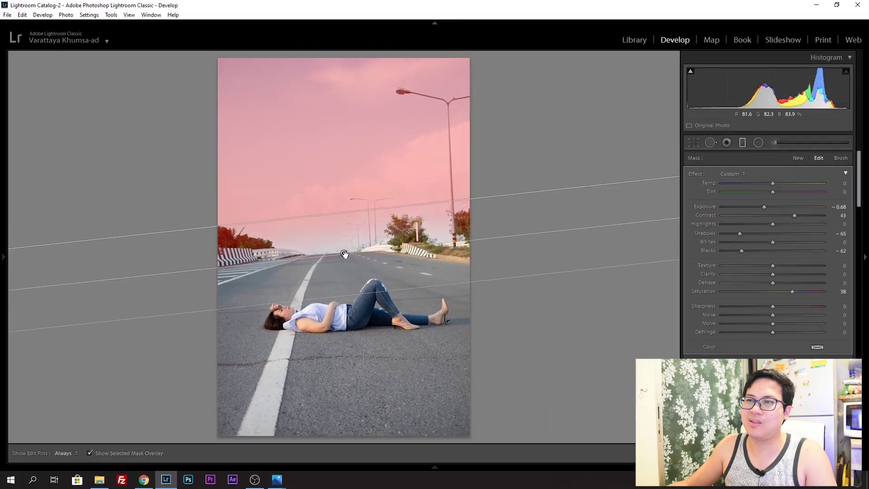
drag(342, 225, 343, 216)
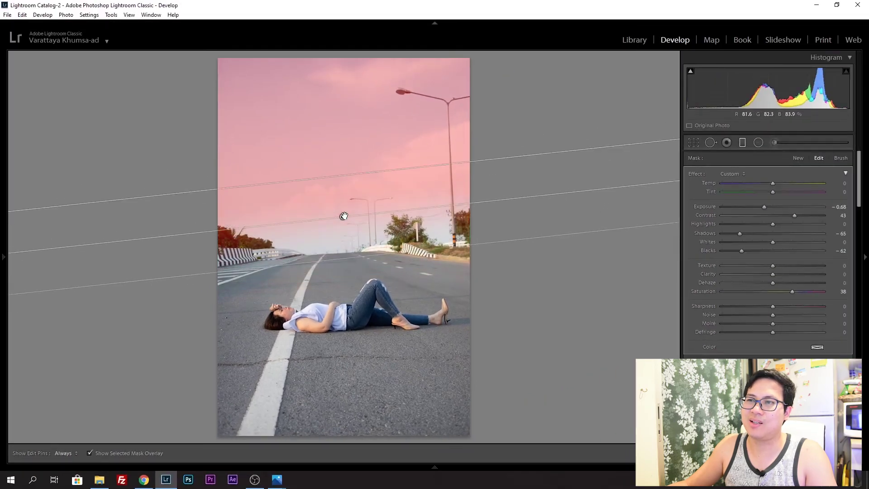
click(90, 454)
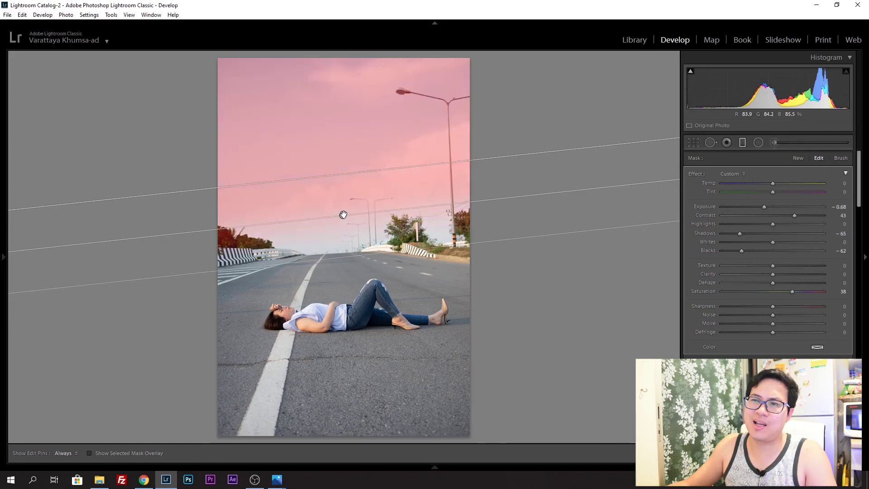
- Close the Graduated Filter, check Before/After, and return to the single Loupe view
key(Delete)
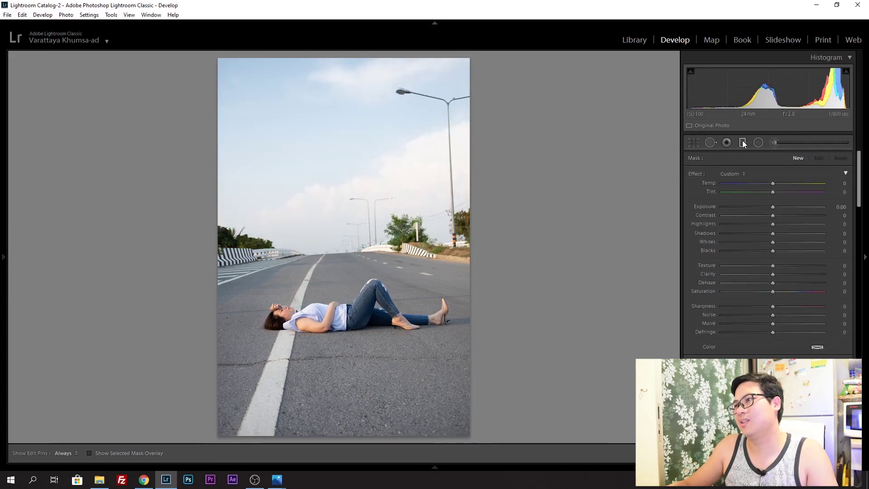
click(742, 142)
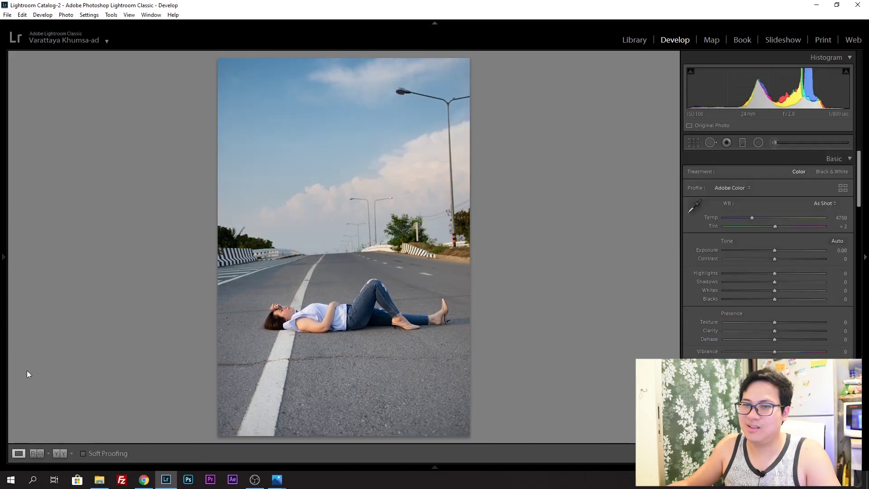
click(58, 453)
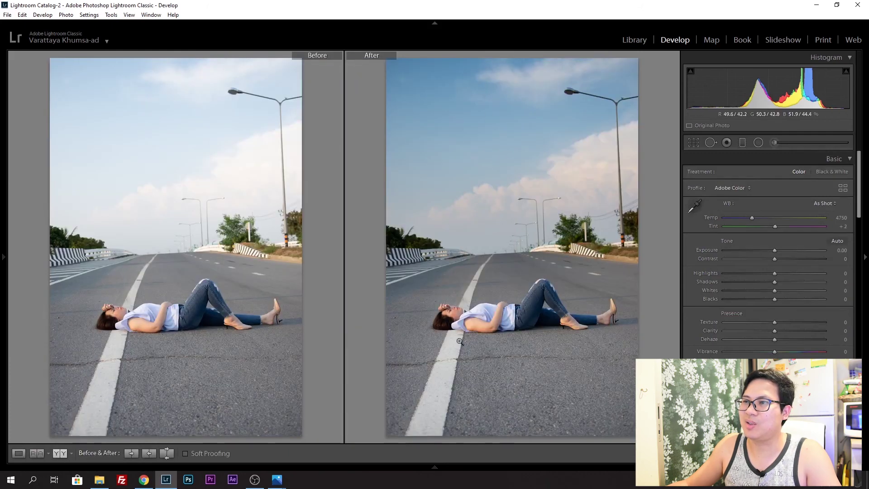
click(20, 455)
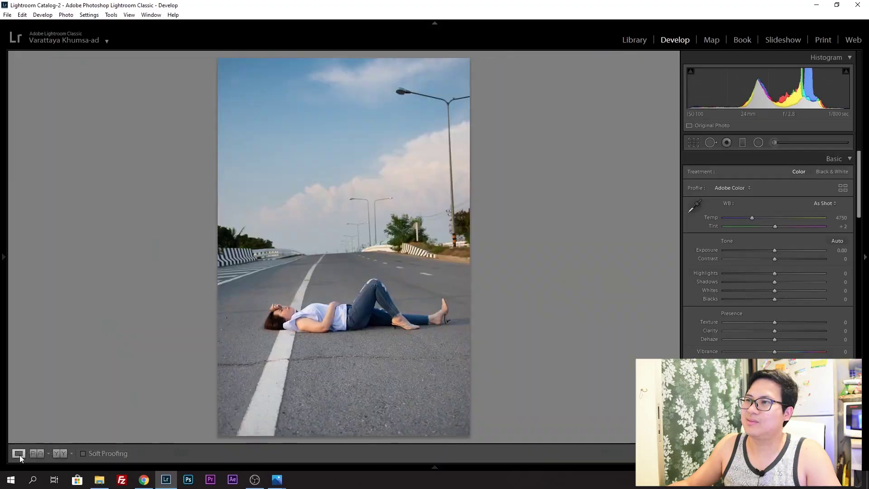